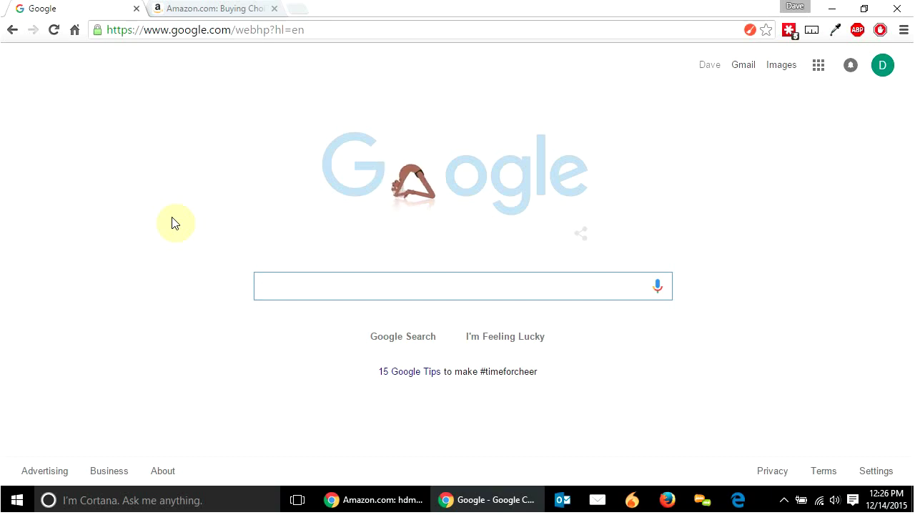
Review the Amazon listing for the Microsoft Xbox Wireless Adapter for Windows 10, then close that page.
left_click(233, 9)
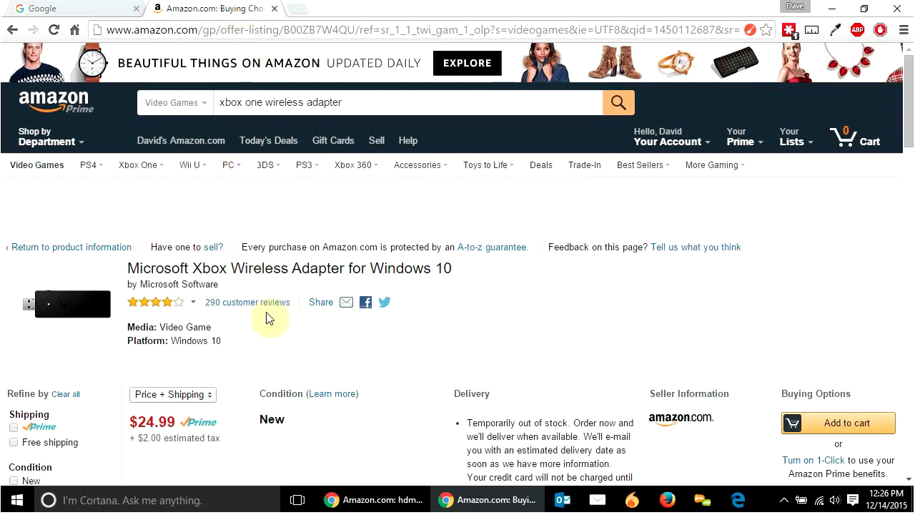
left_click_drag(129, 267, 453, 278)
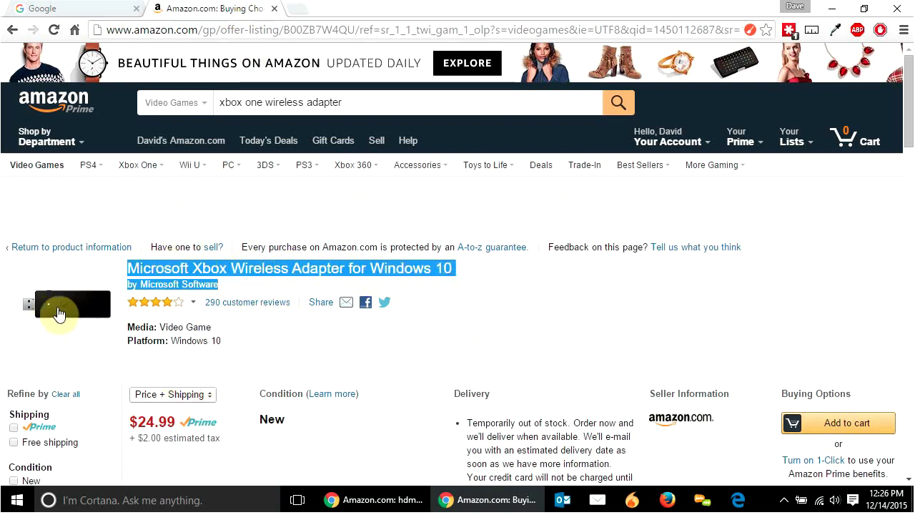
scroll(122, 315, "down", 1)
left_click(260, 271)
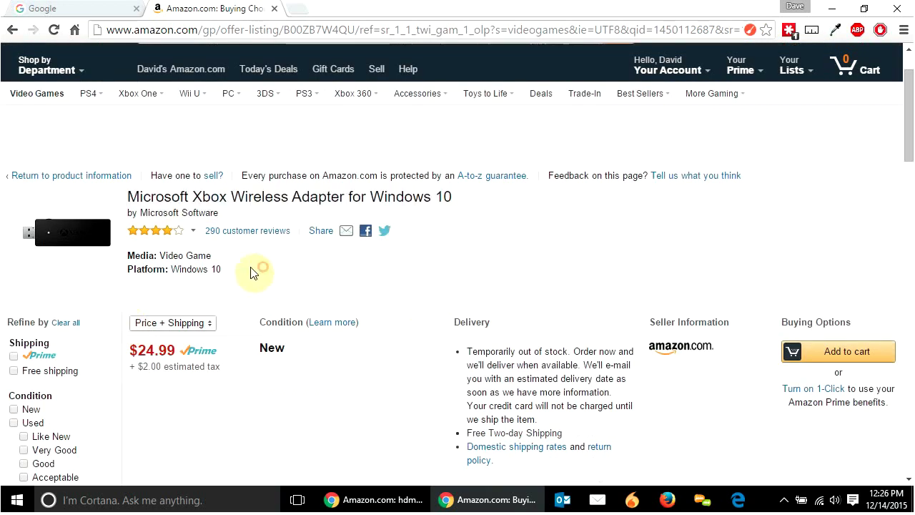
left_click_drag(128, 196, 474, 202)
left_click(417, 202)
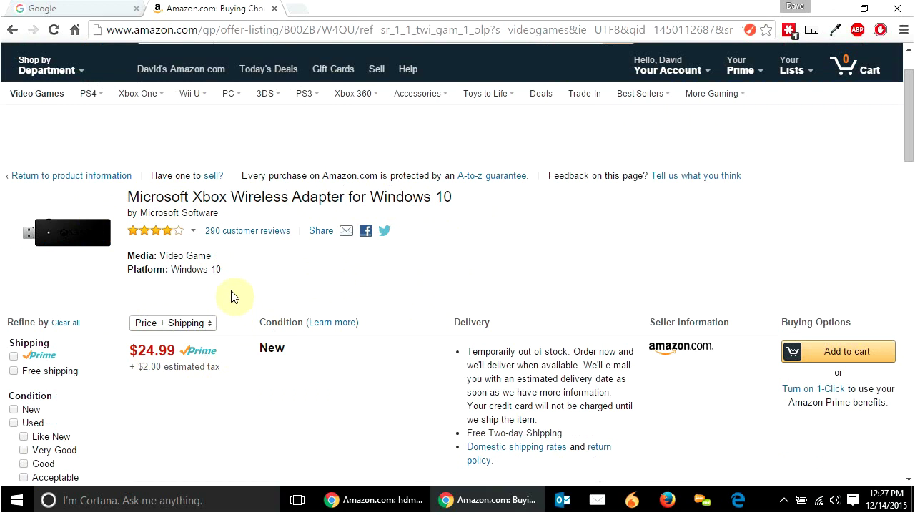
scroll(208, 272, "up", 2)
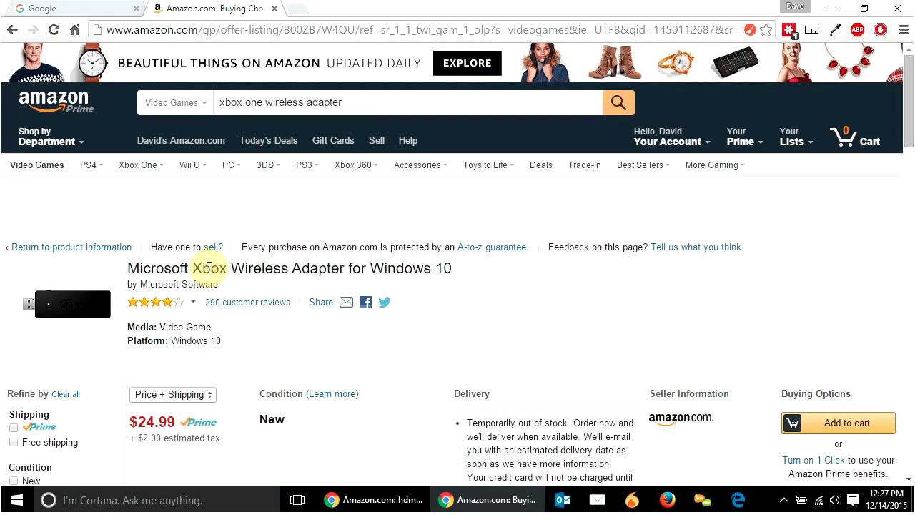
middle_click(203, 7)
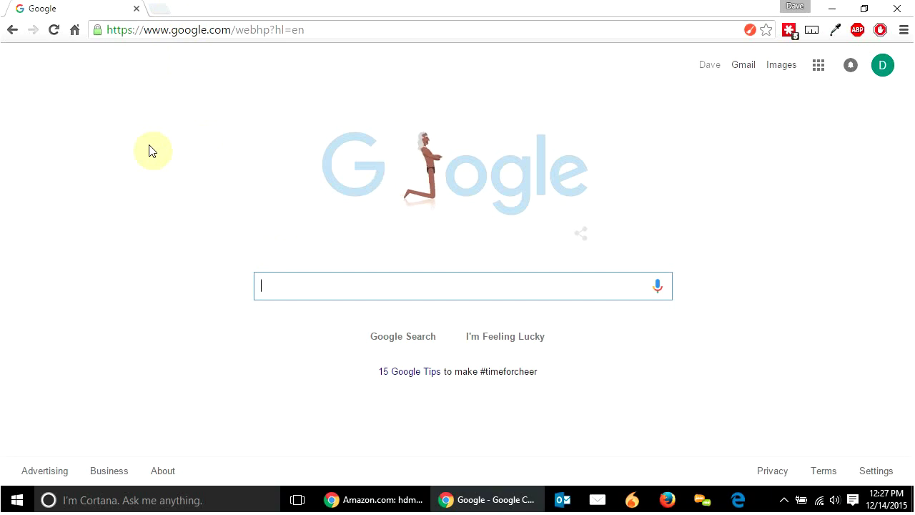
Search Google for "ds4 windows" and open the DS4Windows by Jays2Kings website.
type("ds")
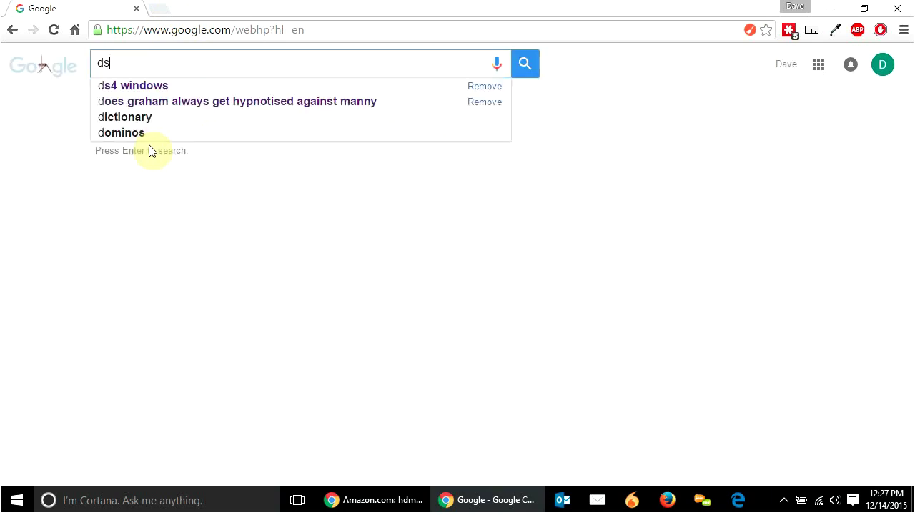
type("4 windows")
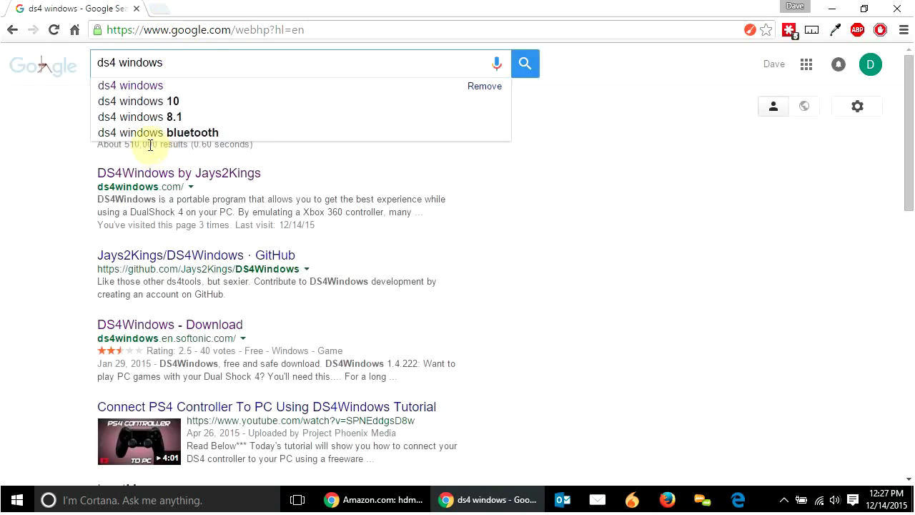
key("Return")
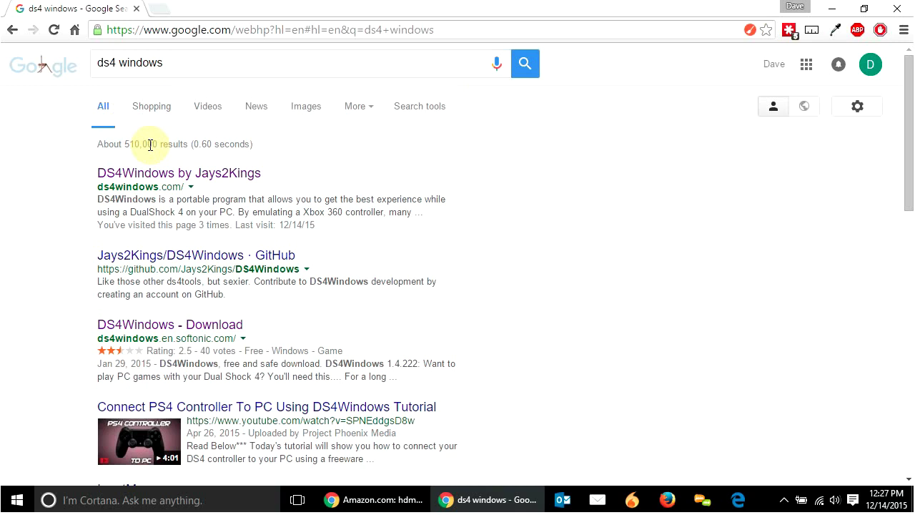
left_click(176, 179)
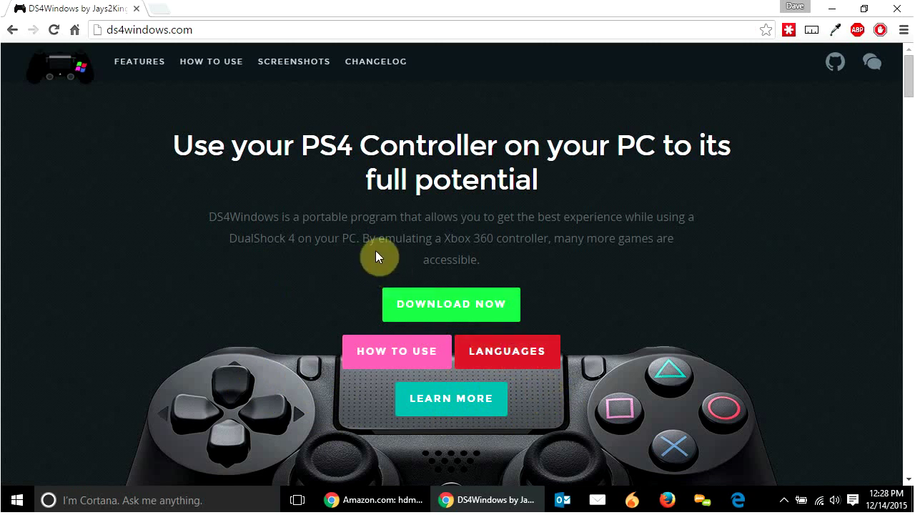
Download DS4Windows.zip from the website and save it to the Desktop.
left_click(472, 301)
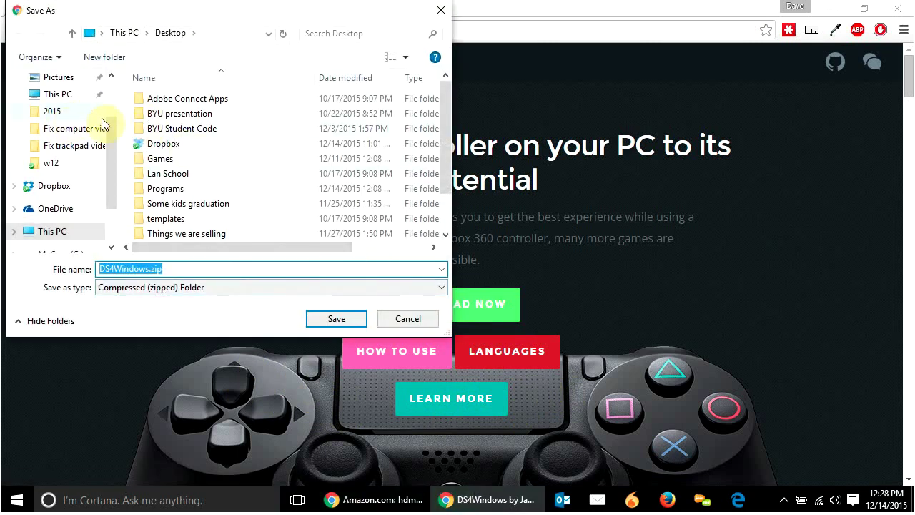
scroll(60, 114, "up", 2)
left_click(47, 106)
left_click(336, 319)
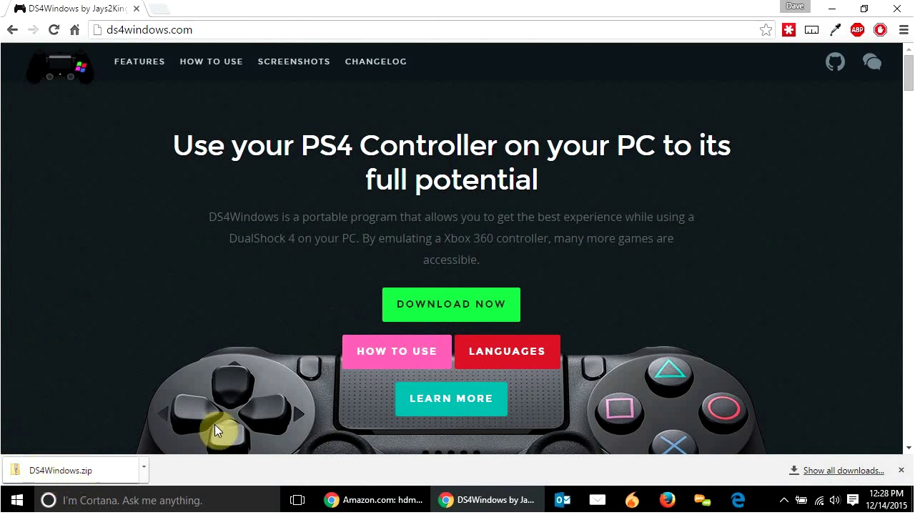
Open the downloaded DS4Windows.zip and arrange the windows so part of the desktop is free.
left_click(49, 477)
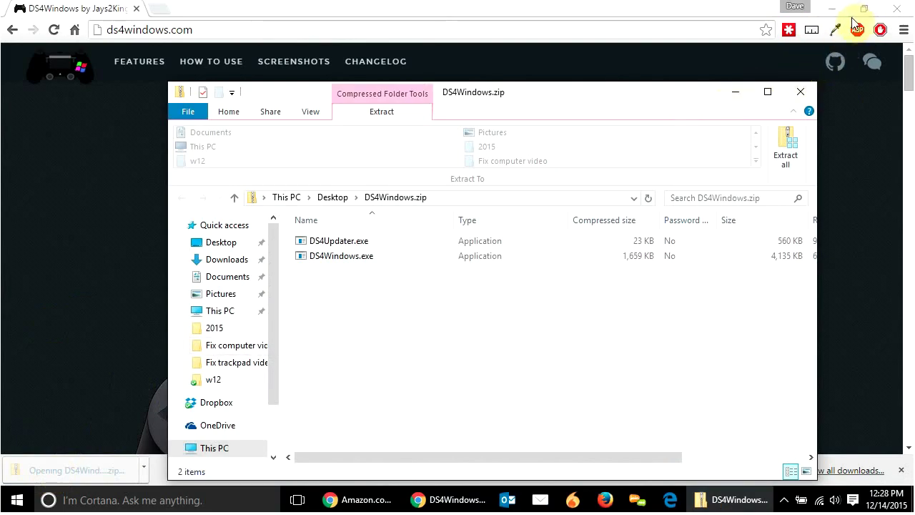
left_click(860, 18)
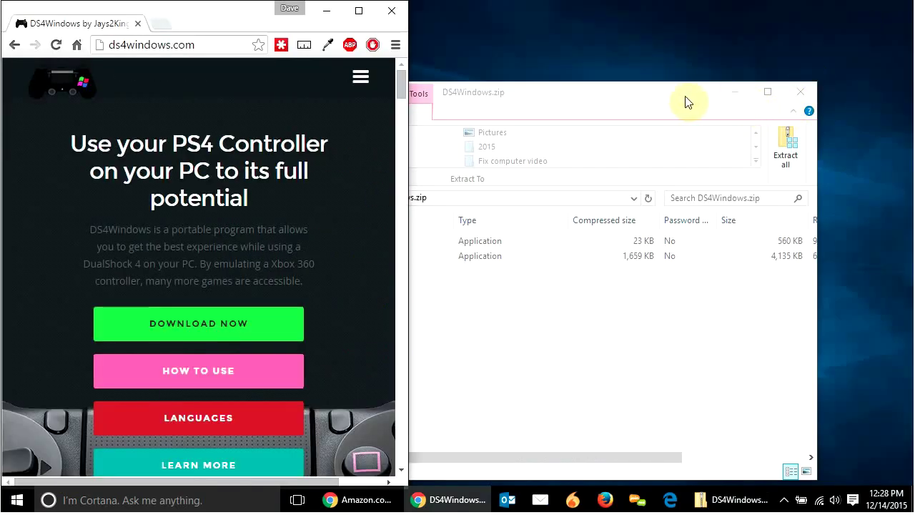
left_click_drag(684, 102, 542, 77)
Create a new folder on the desktop named "PS4 Controller".
right_click(770, 112)
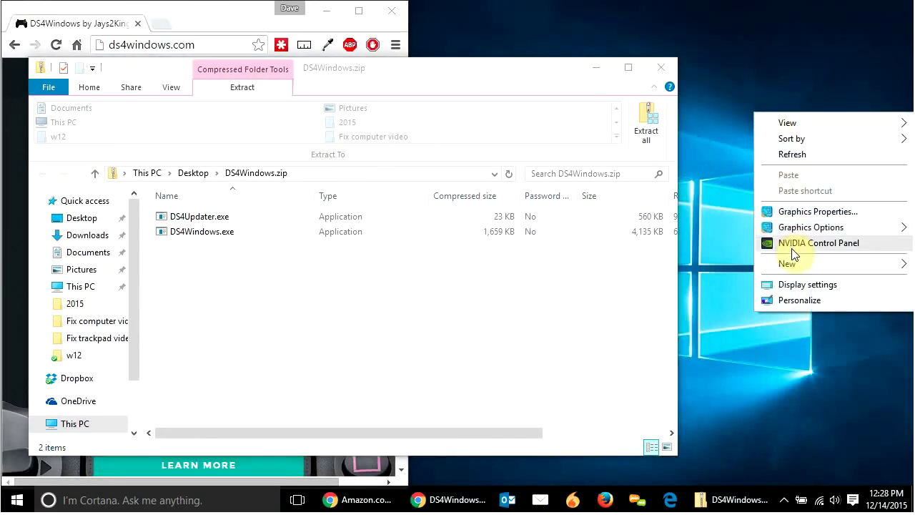
mouse_move(794, 266)
left_click(690, 270)
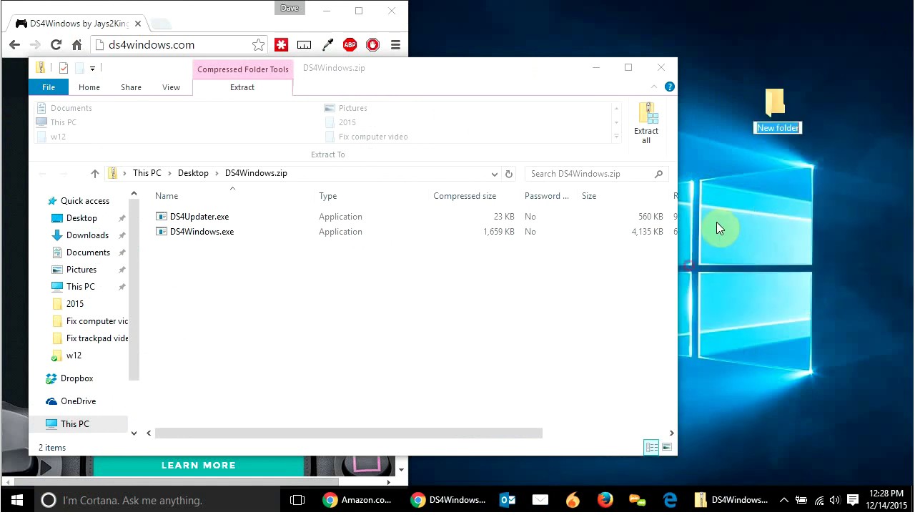
type("PS")
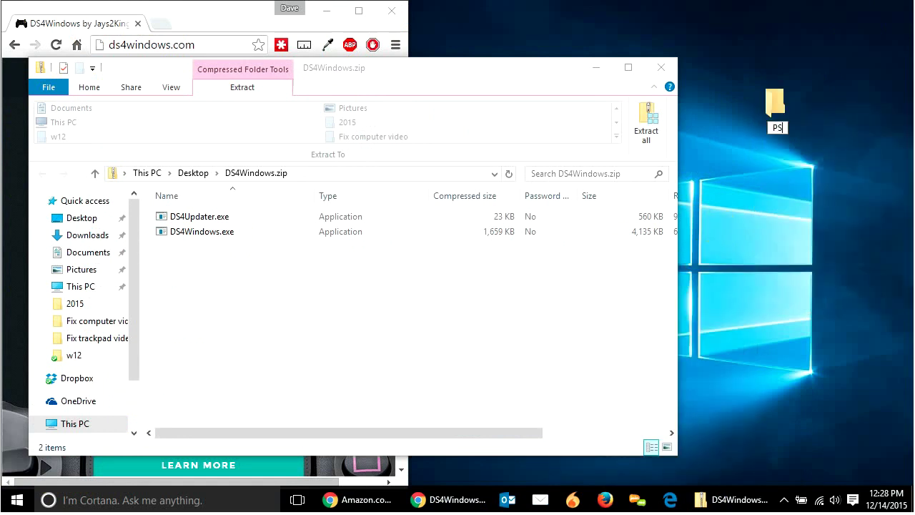
type("4 Controller")
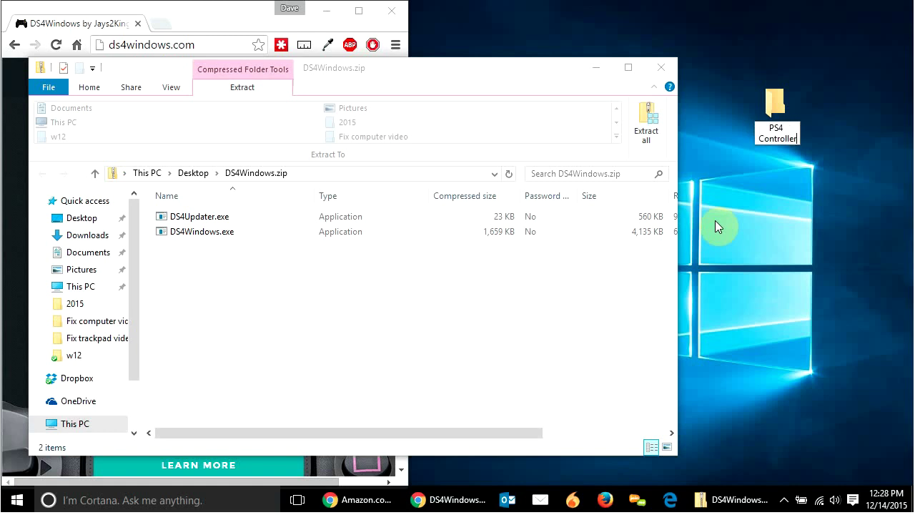
key("Return")
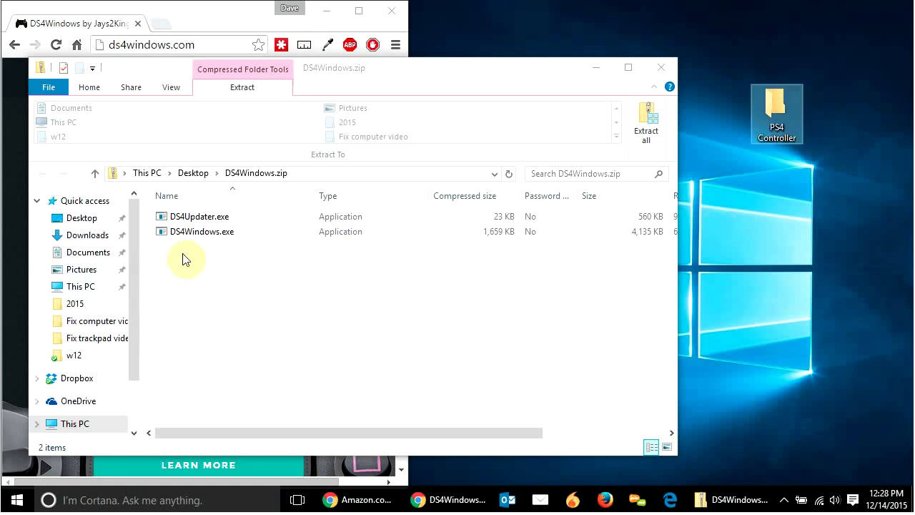
left_click(648, 126)
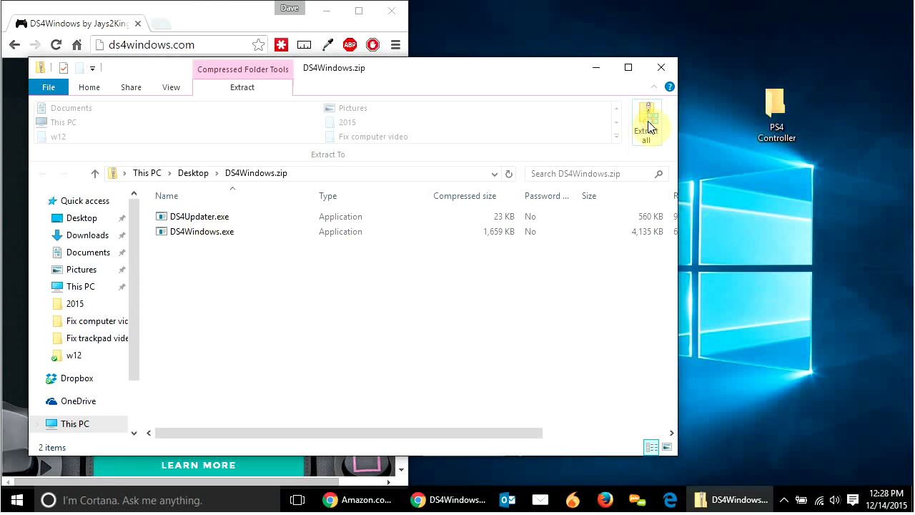
left_click(649, 126)
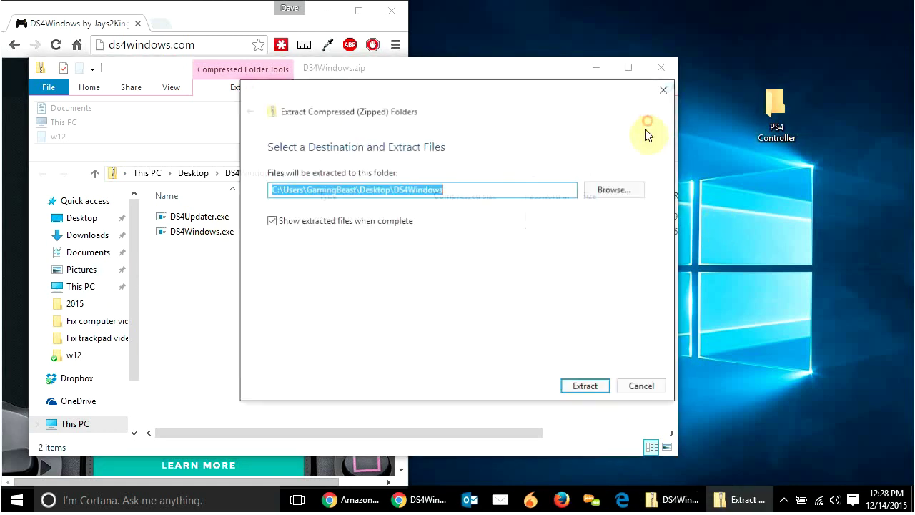
left_click(665, 90)
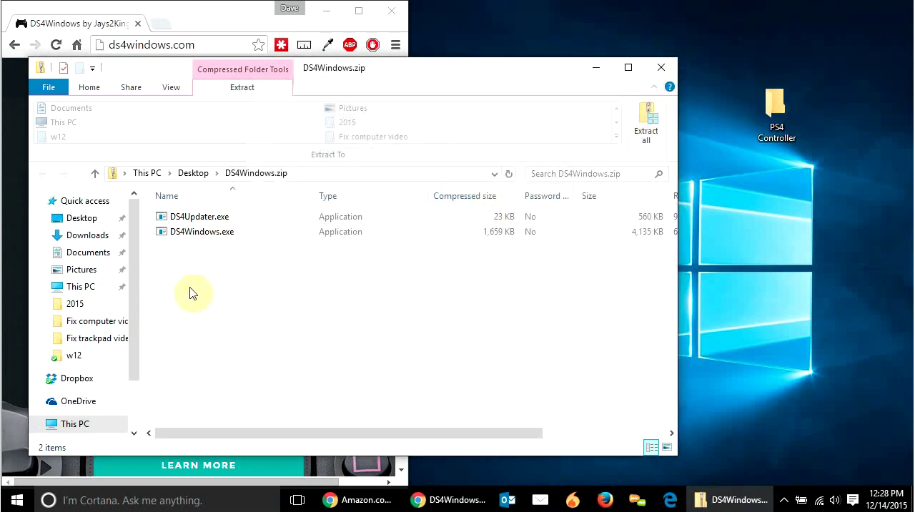
Copy DS4Updater.exe and DS4Windows.exe from the zip into the PS4 Controller folder, and open that folder.
left_click_drag(186, 287, 772, 125)
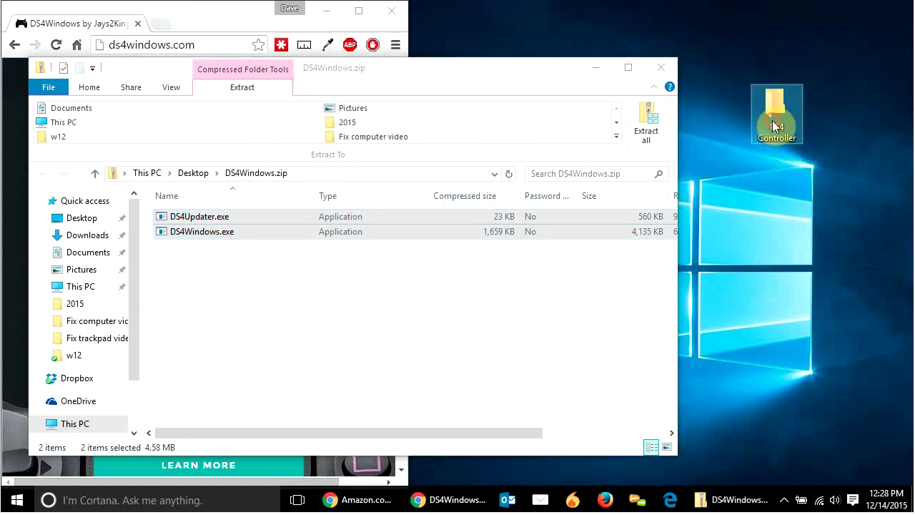
left_click(662, 70)
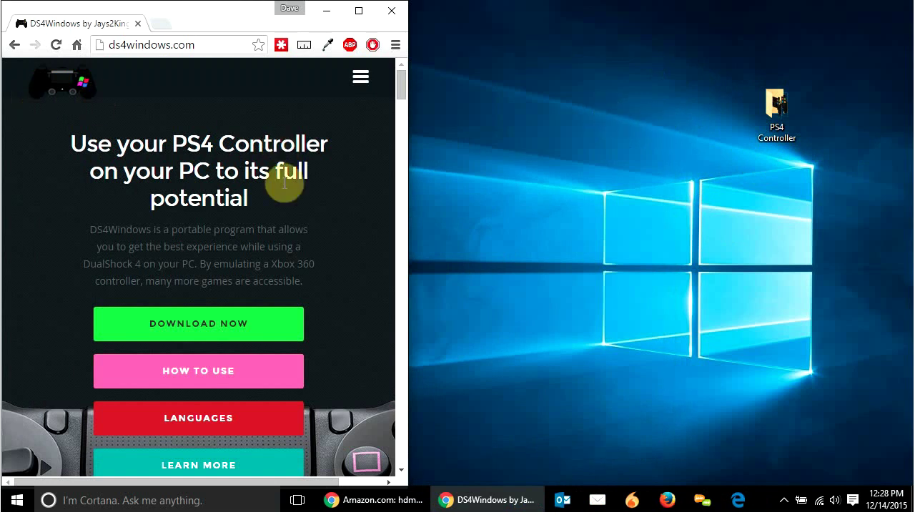
double_click(785, 113)
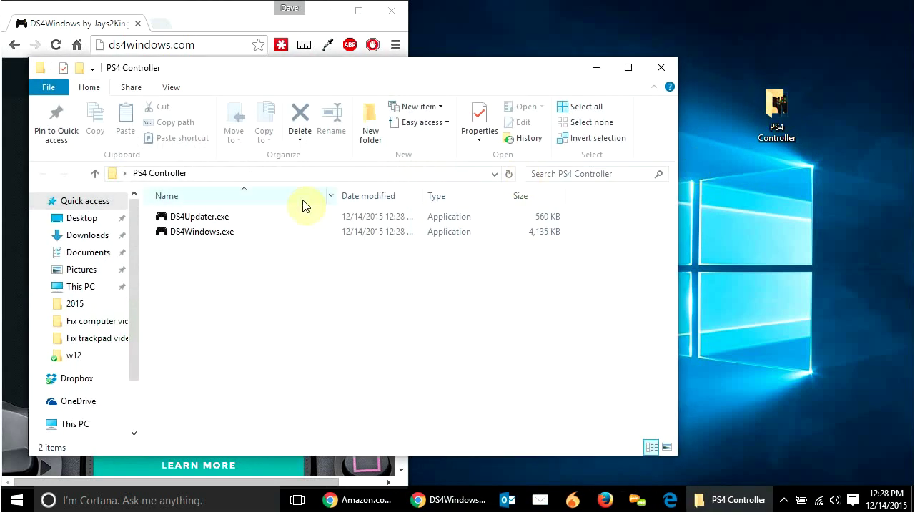
Run DS4Windows.exe and choose the Program Folder as the place for saving settings and profiles.
double_click(193, 234)
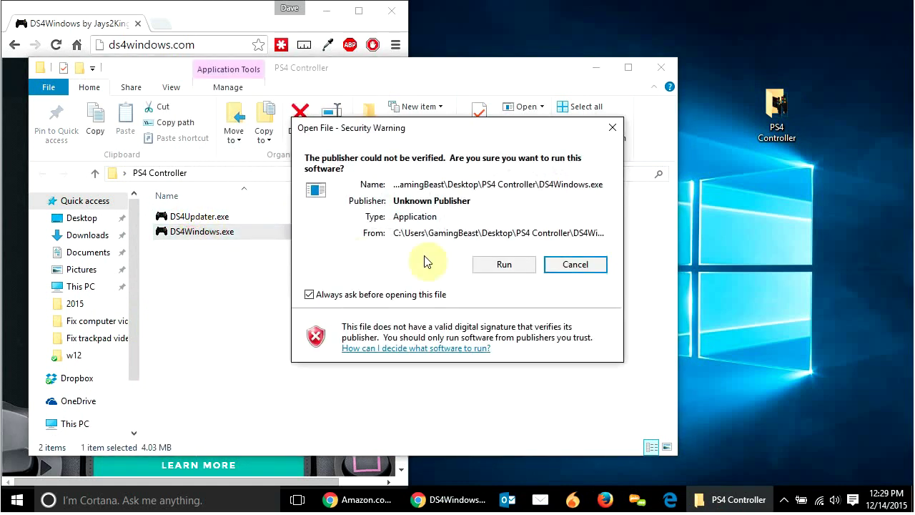
left_click(507, 266)
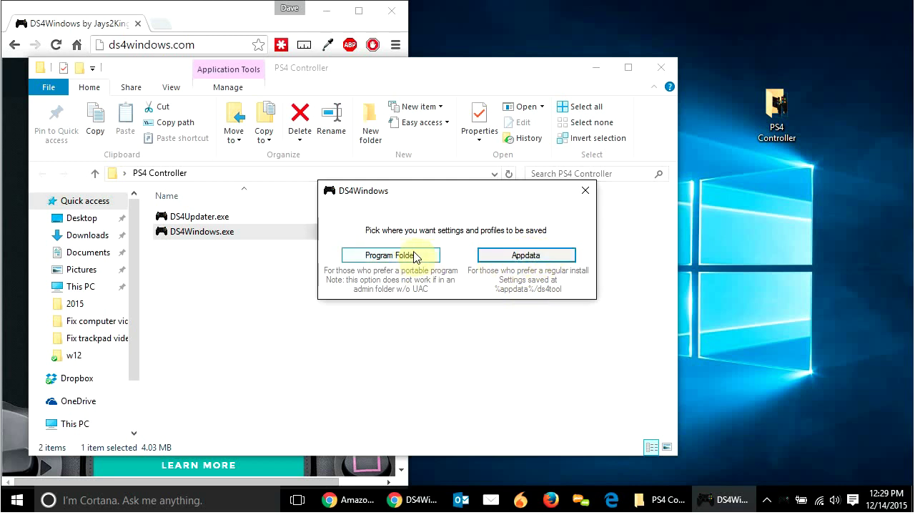
left_click(376, 259)
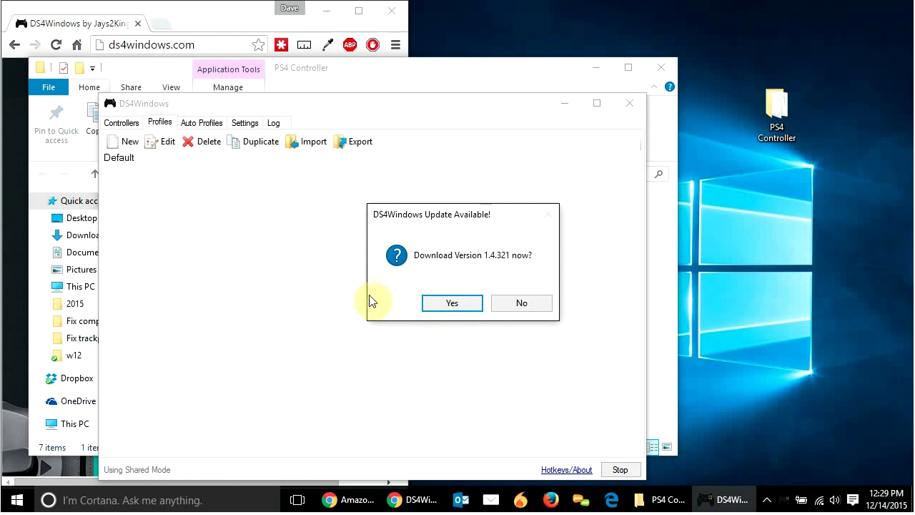
Update DS4Windows to version 1.4.321 and show the Controllers page in the reopened program.
left_click(433, 302)
left_click(490, 266)
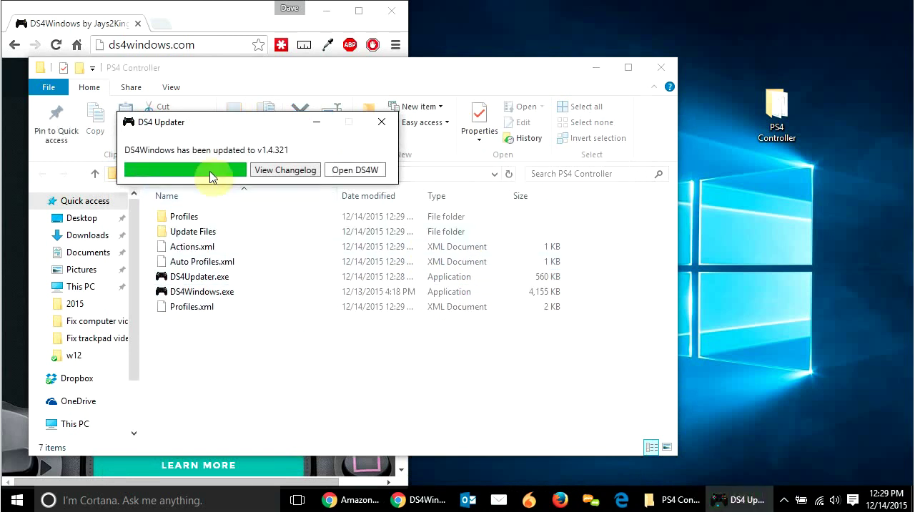
left_click(359, 172)
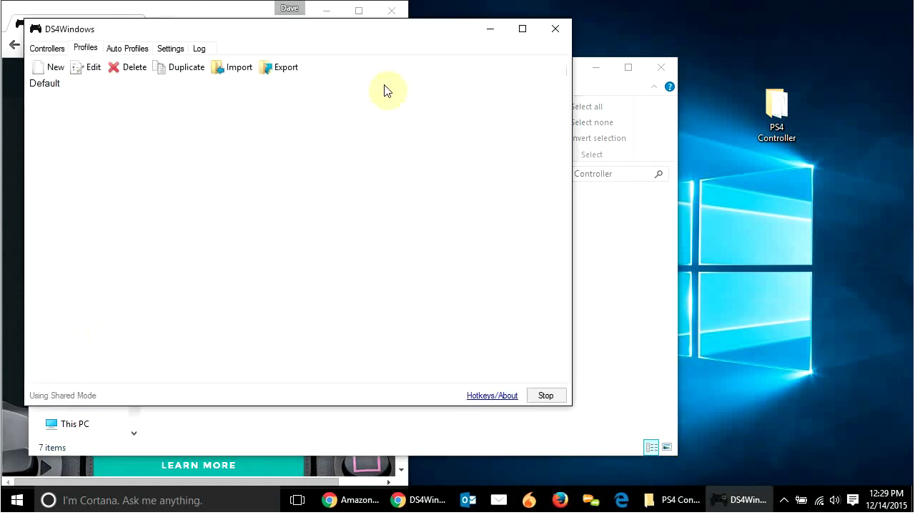
left_click_drag(367, 34, 599, 58)
left_click(280, 73)
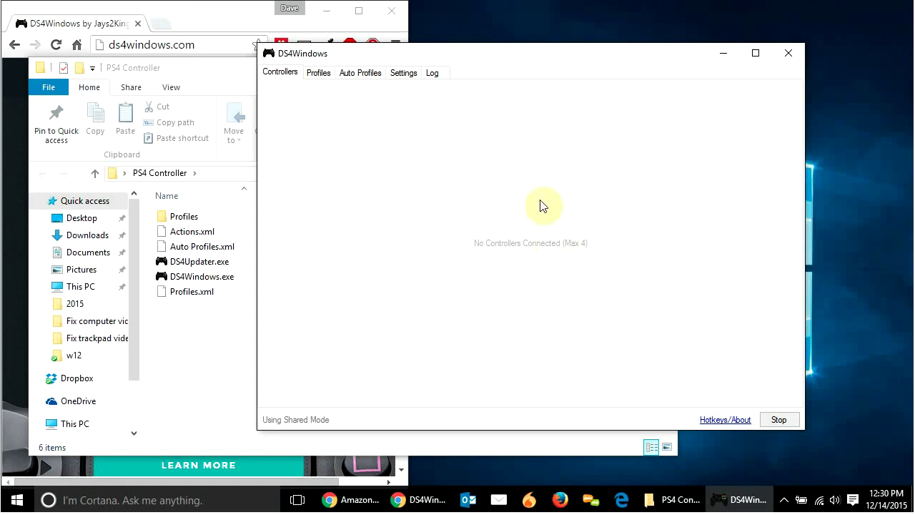
Open the Windows Bluetooth settings and pair the device listed as Wireless Controller.
left_click(17, 503)
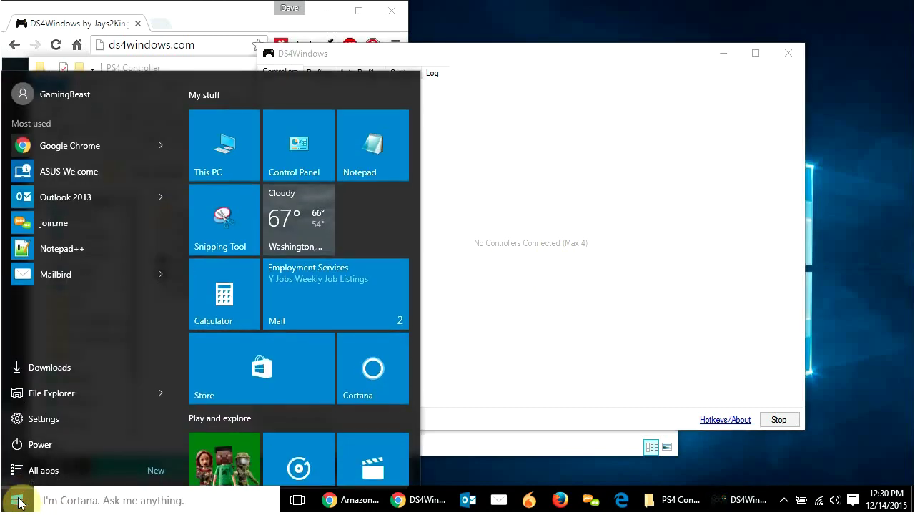
type("bluetooth")
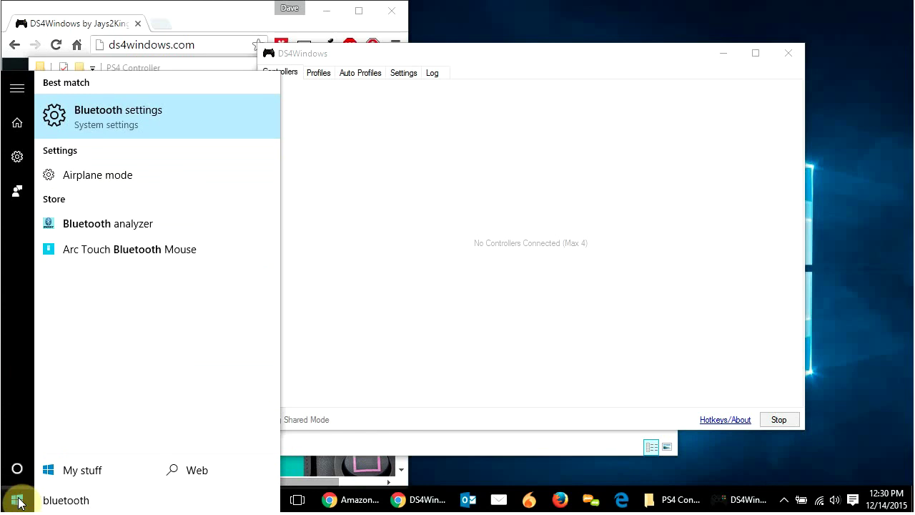
left_click(112, 119)
left_click_drag(627, 75, 494, 75)
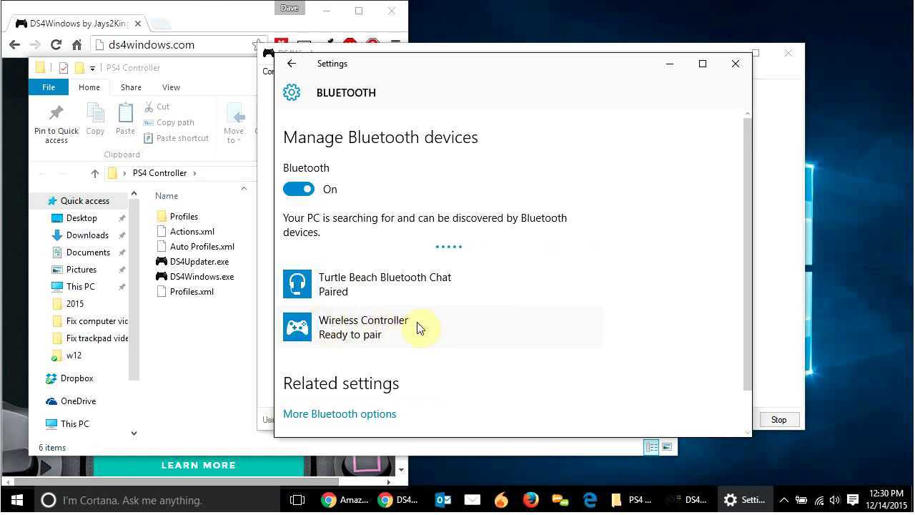
left_click(363, 331)
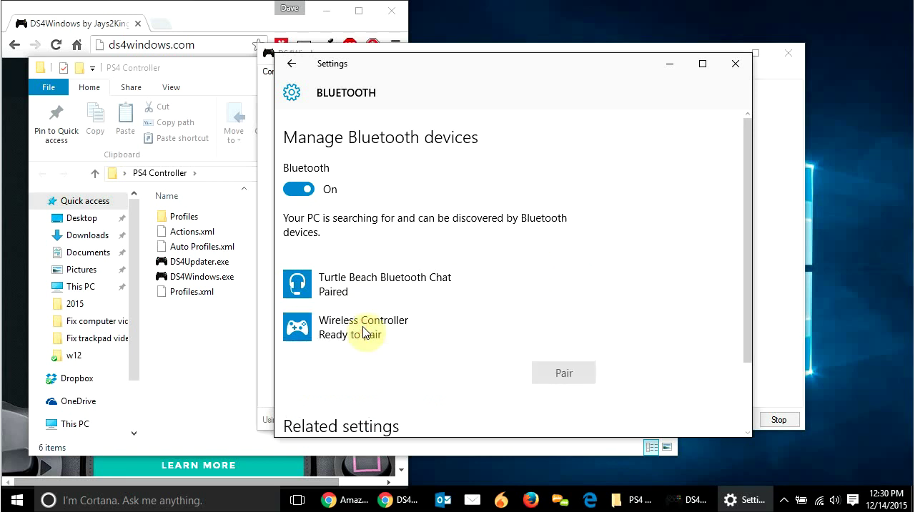
left_click(564, 375)
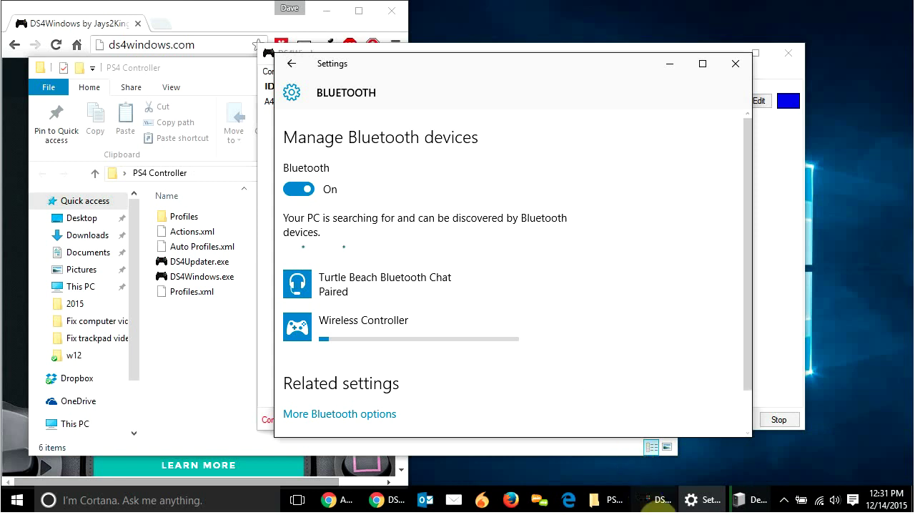
Switch to DS4Windows and look through its Profiles, Auto Profiles and Settings pages, returning to the Controllers page.
left_click(665, 505)
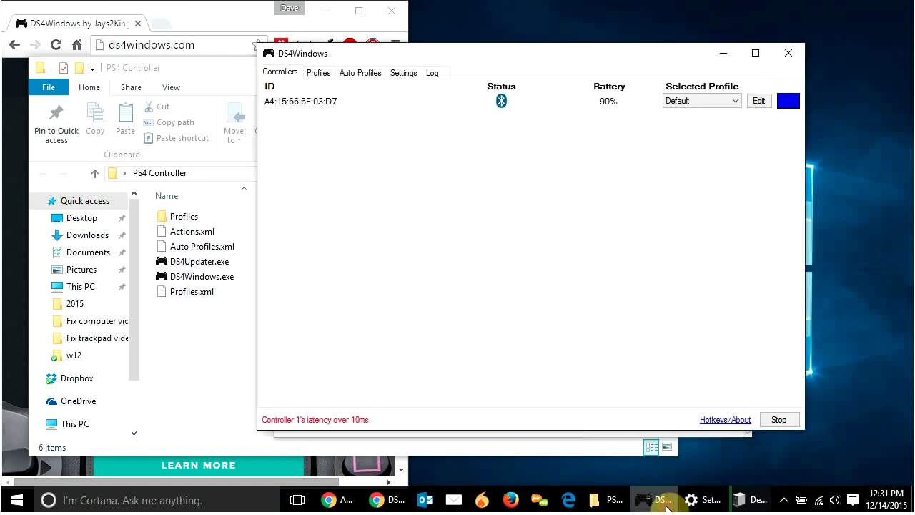
left_click(319, 75)
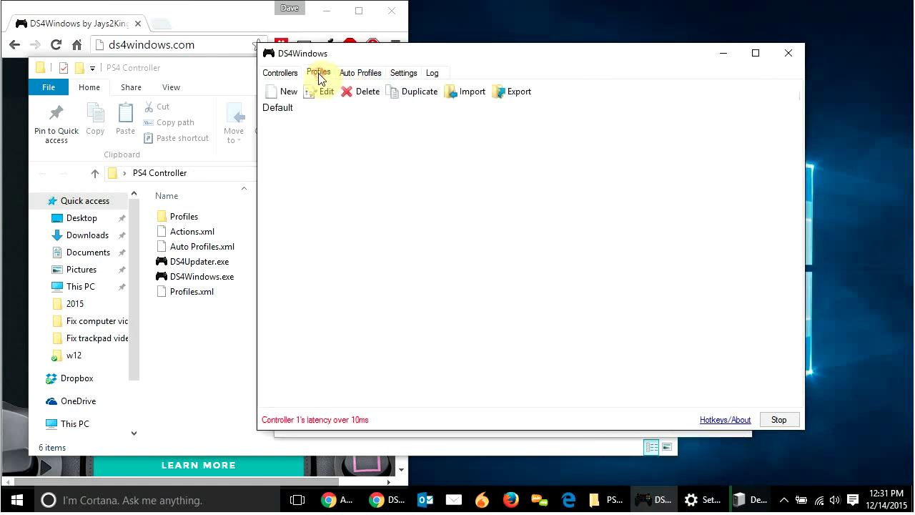
left_click(360, 74)
left_click(399, 74)
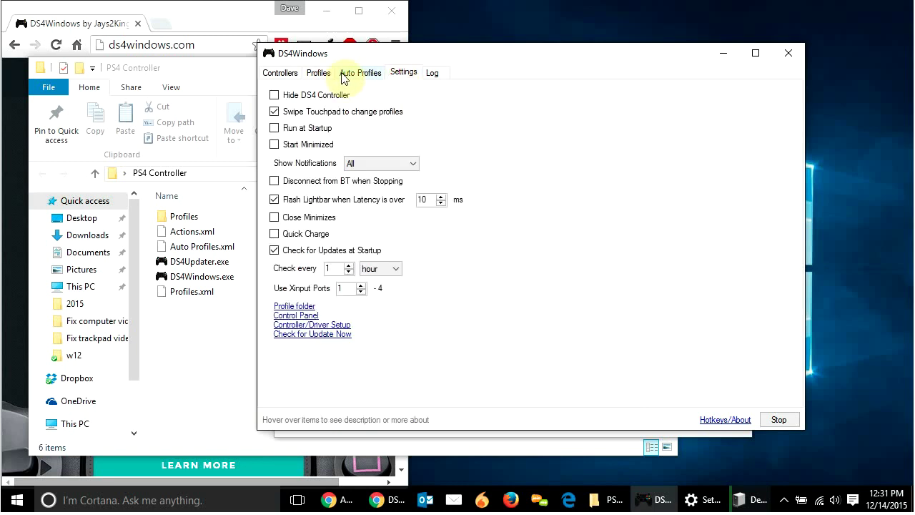
left_click(275, 73)
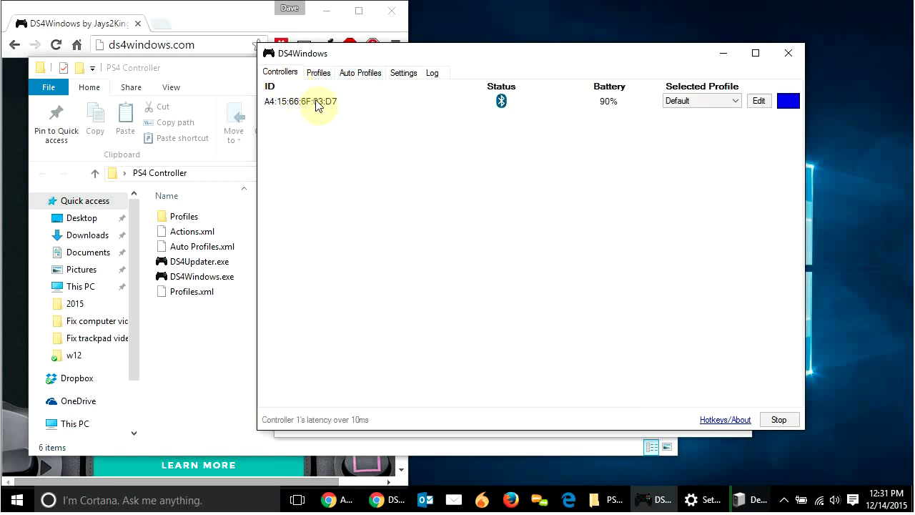
left_click(319, 74)
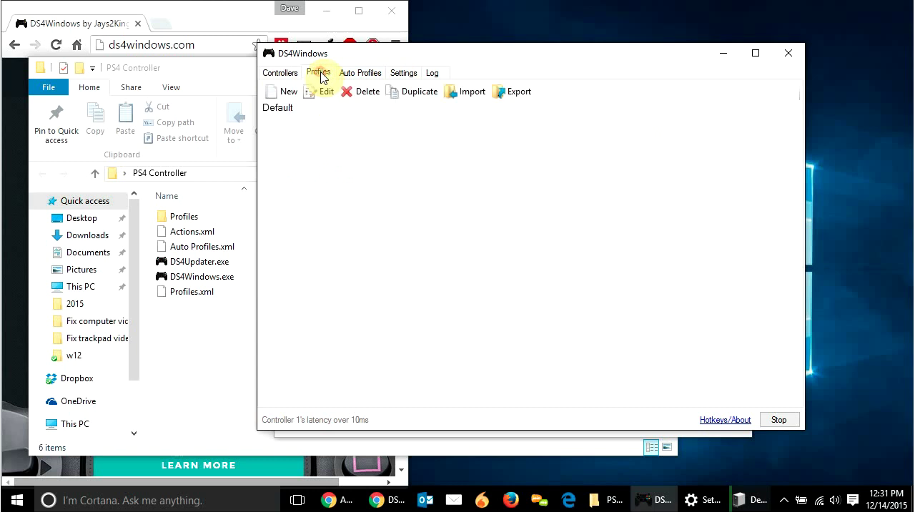
left_click(354, 74)
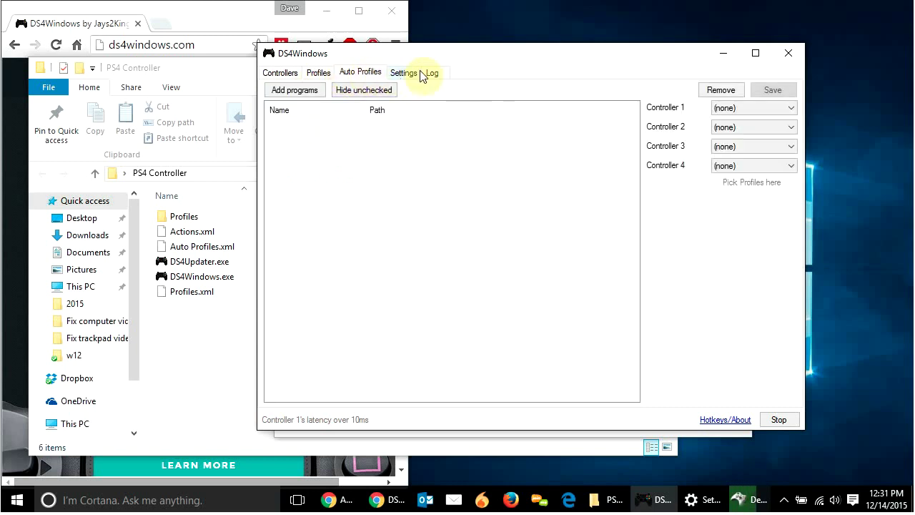
left_click(282, 72)
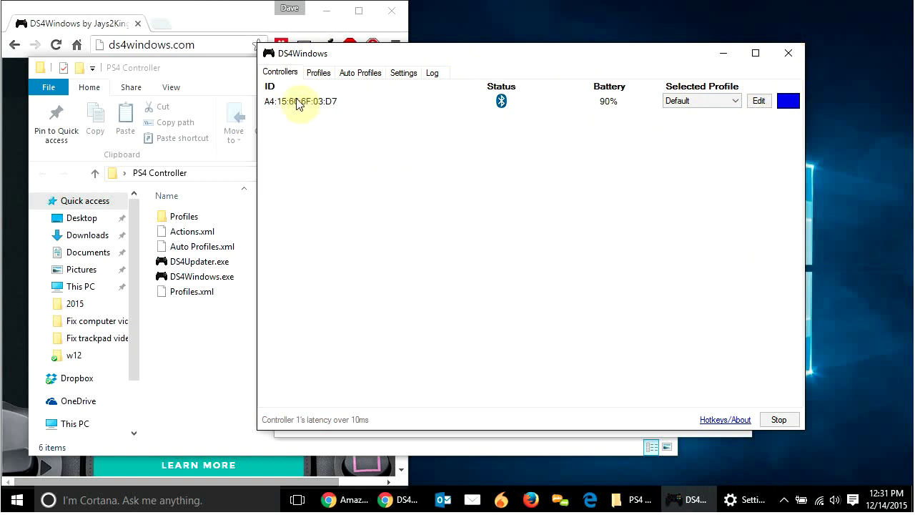
Check the connected controller's input delay and its Bluetooth connection in Windows, then minimize the Bluetooth settings window.
mouse_move(302, 102)
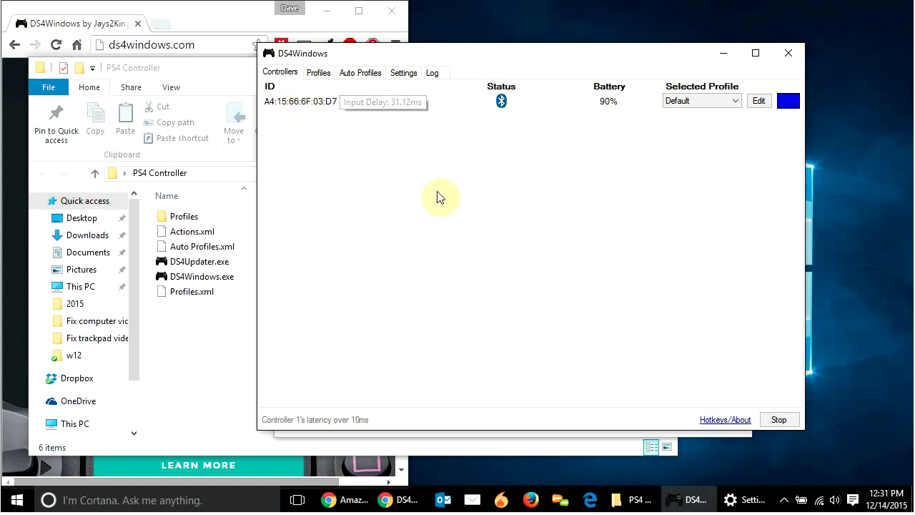
left_click(500, 100)
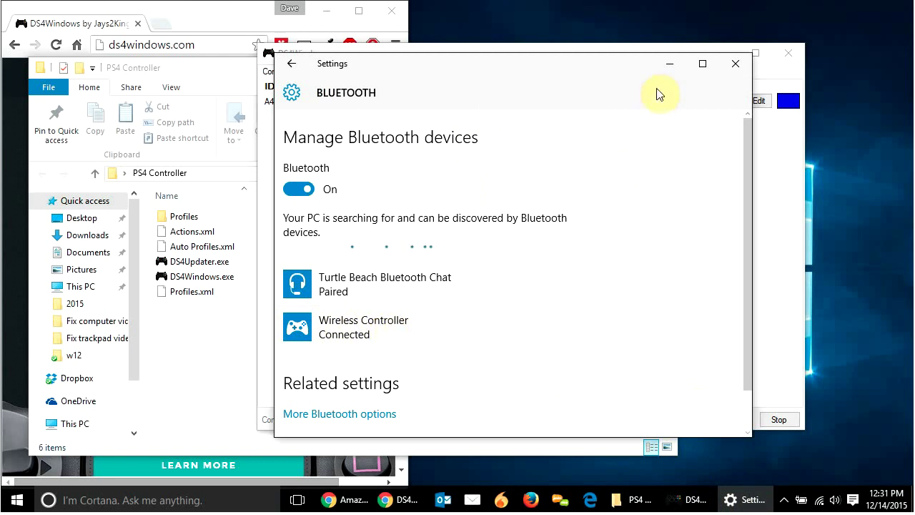
left_click(671, 63)
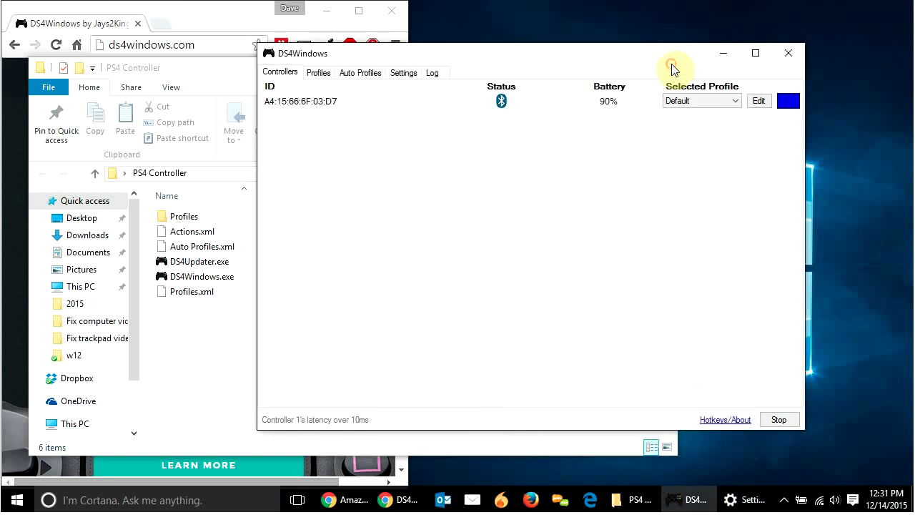
Select the Default profile for the connected controller on the Controllers page.
left_click(323, 79)
left_click(360, 76)
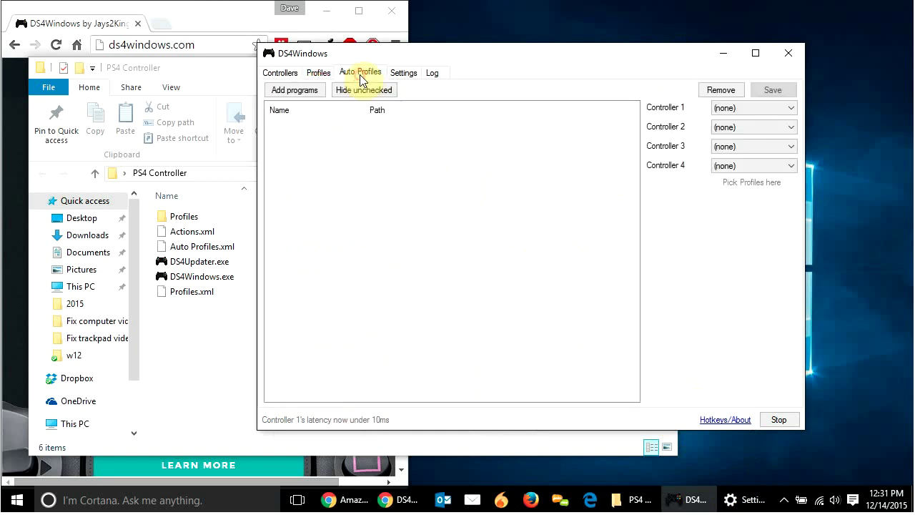
left_click(271, 74)
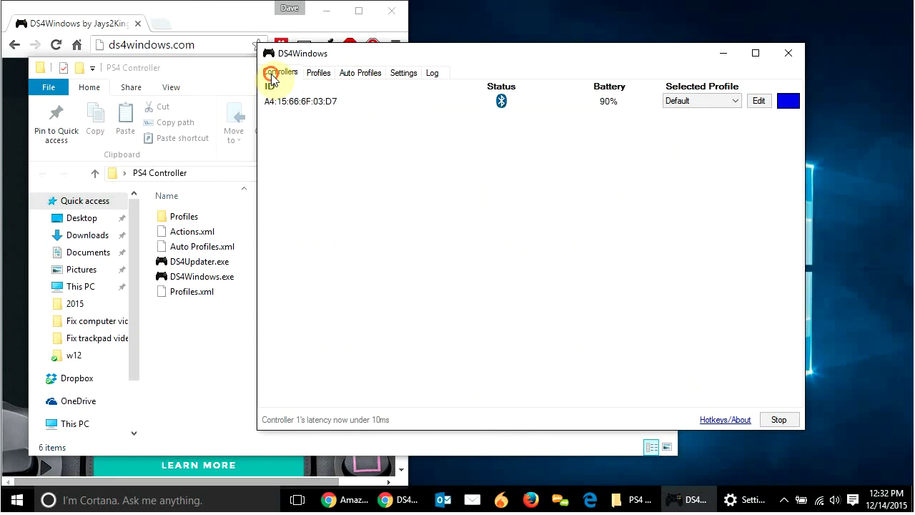
left_click(692, 102)
left_click(680, 114)
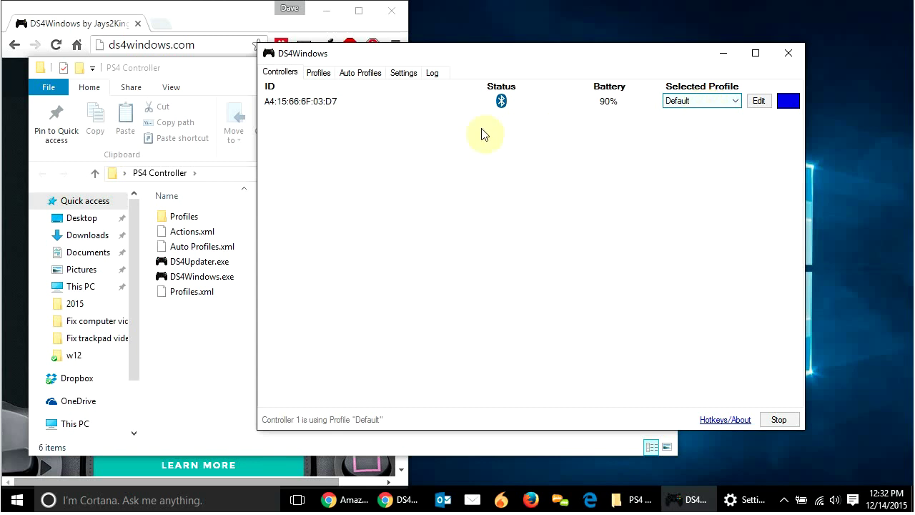
Assign the Default profile to Controller 1 under Auto Profiles and return to the Controllers page.
left_click(360, 74)
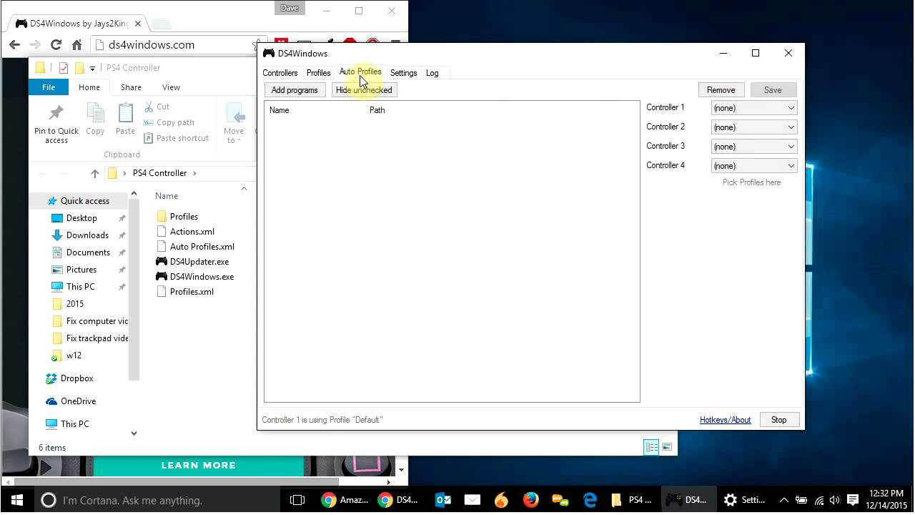
left_click(750, 107)
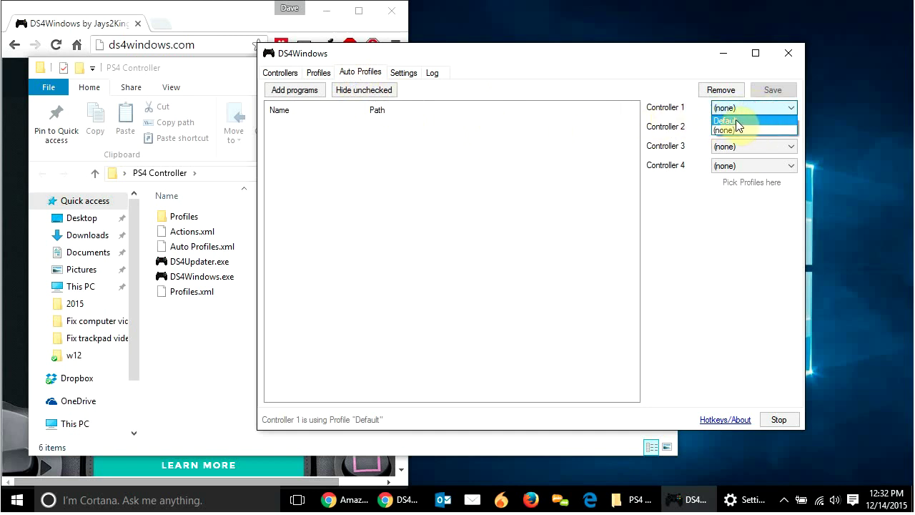
left_click(739, 122)
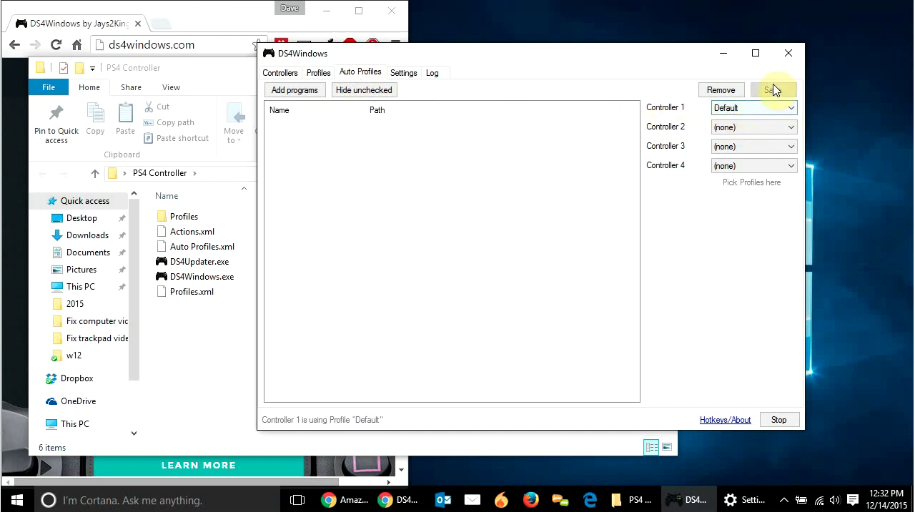
left_click(272, 72)
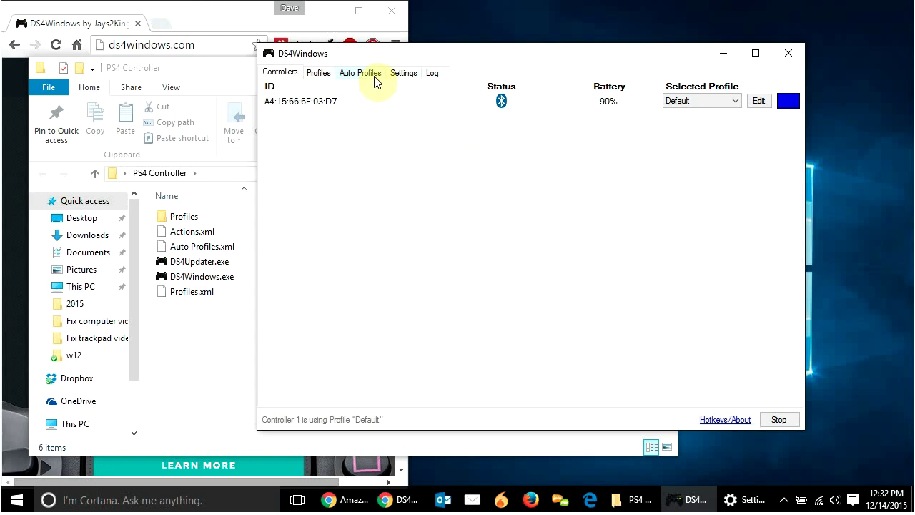
Review the Settings and Profiles pages, and open the connected controller's Default profile for editing.
left_click(403, 74)
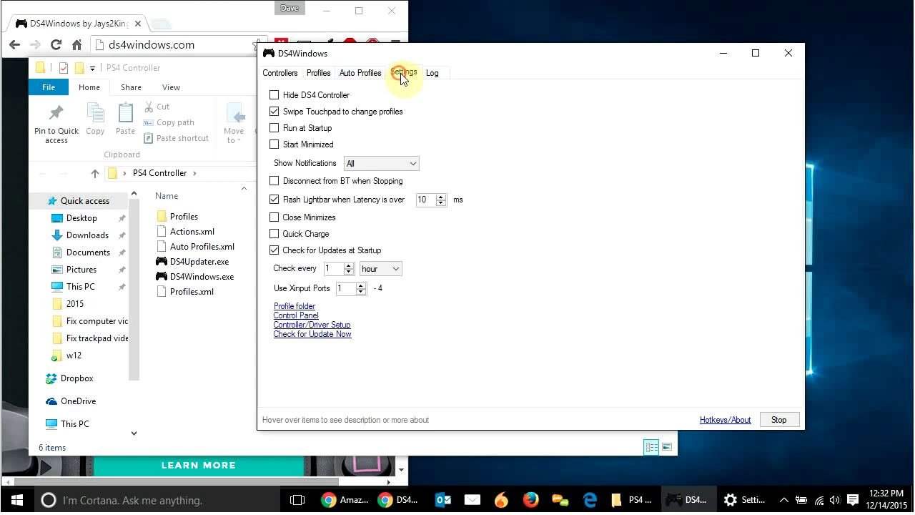
left_click(317, 71)
left_click(281, 73)
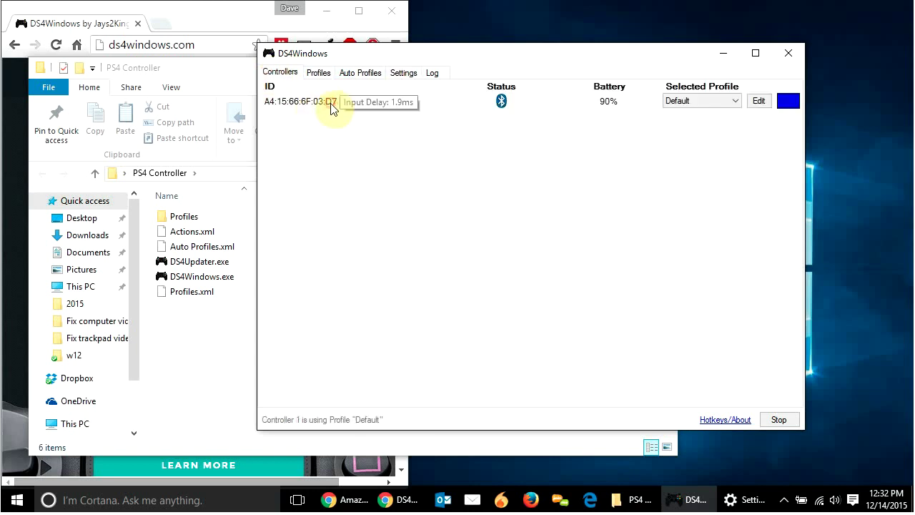
left_click(758, 106)
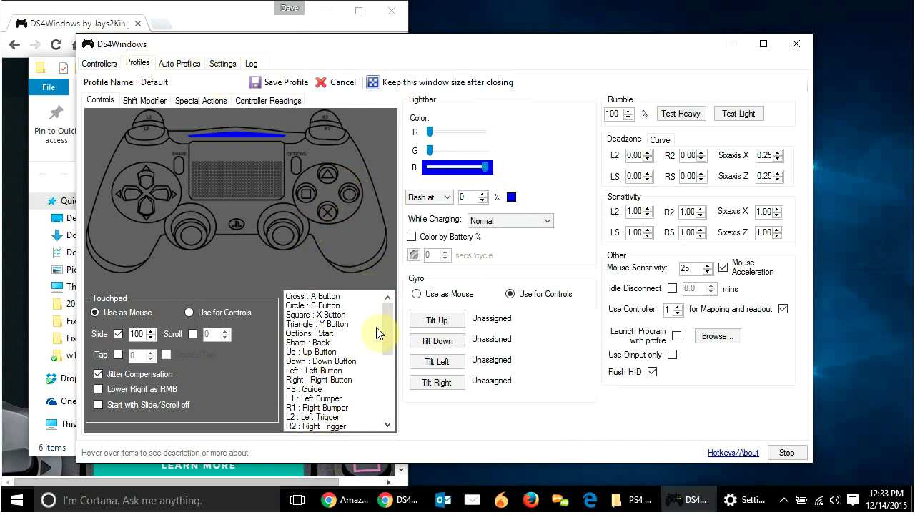
Look through the Auto Profiles, Settings and Log pages of DS4Windows and go back to the Controllers page.
left_click(181, 64)
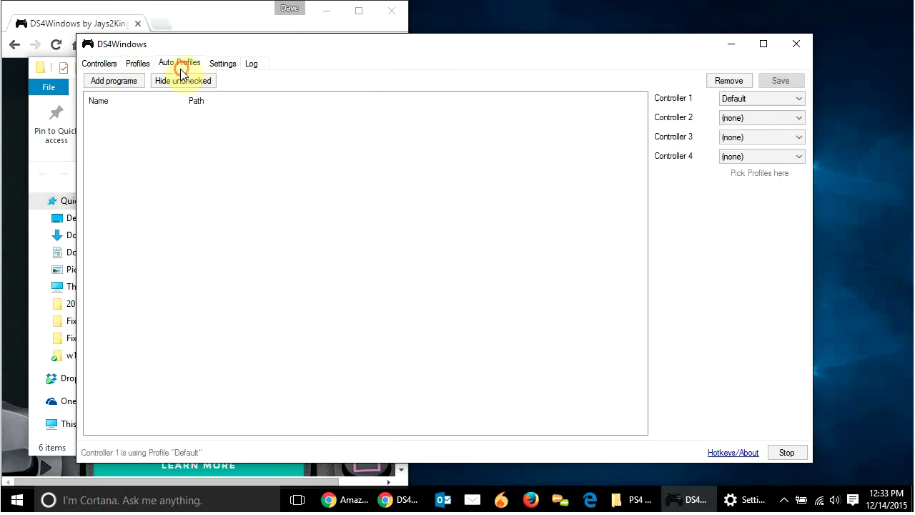
left_click(222, 64)
left_click(254, 65)
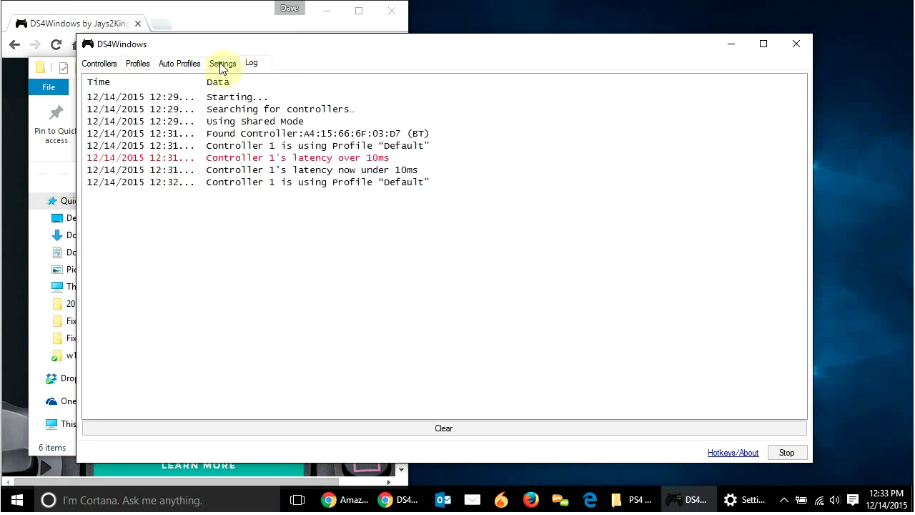
left_click(110, 65)
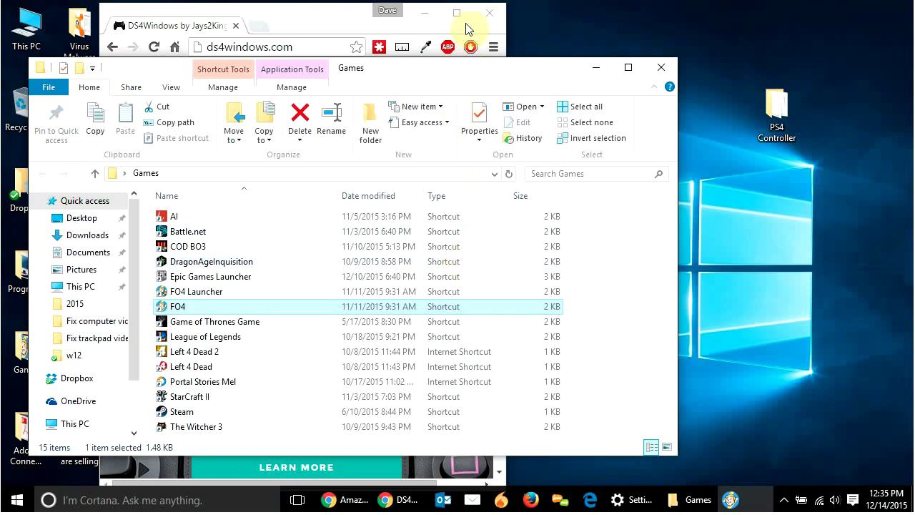
Maximize the browser window showing ds4windows.com, restore its smaller size and move it in front of the Games folder window.
key("super+Up")
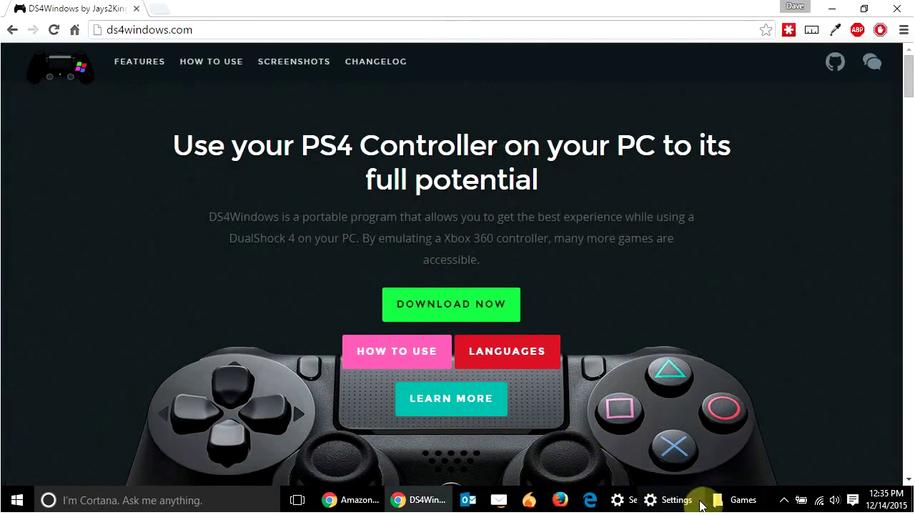
left_click(863, 7)
left_click_drag(336, 20, 241, 19)
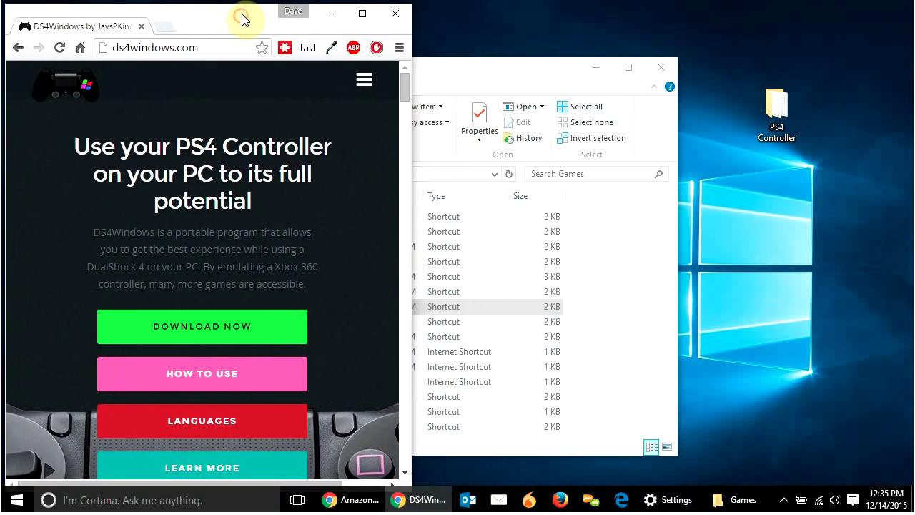